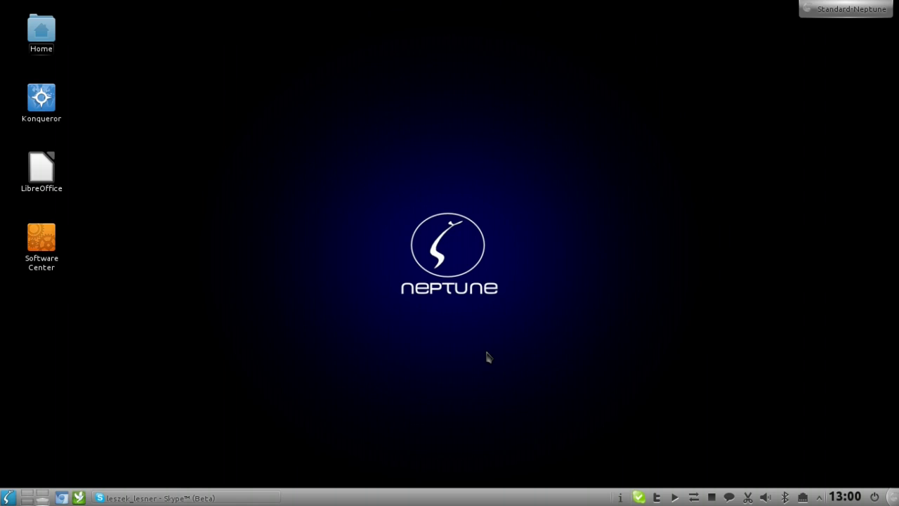
Step: Show the drop-down terminal's earlier package search for pavucontrol, highlight its search terms, and hide the terminal again
key(F12)
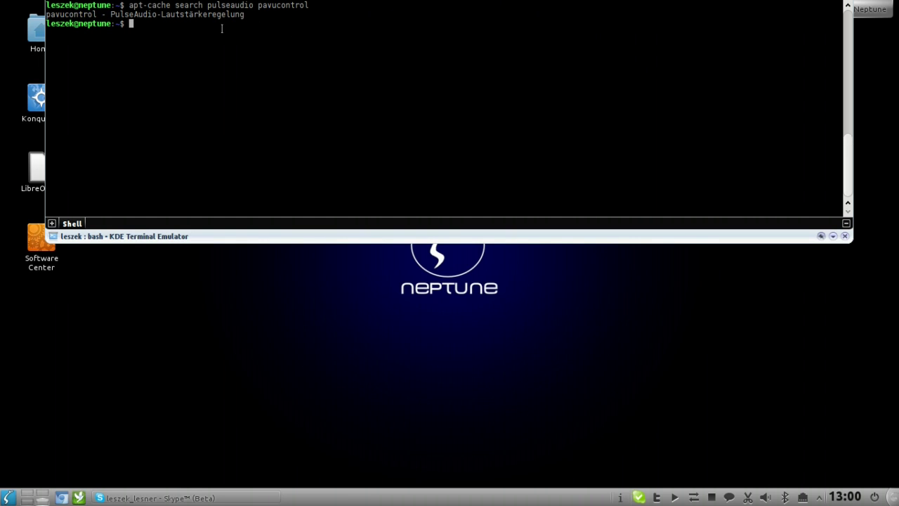
drag(206, 5, 309, 6)
click(274, 21)
key(F12)
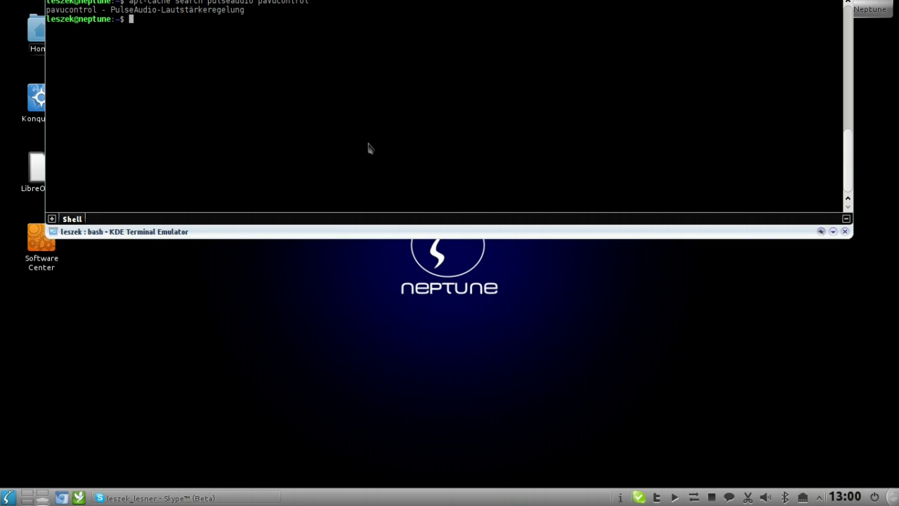
Step: Launch the PulseAudio volume control (pavucontrol) and place its window near the middle of the desktop
key(alt+F2)
text(pulse)
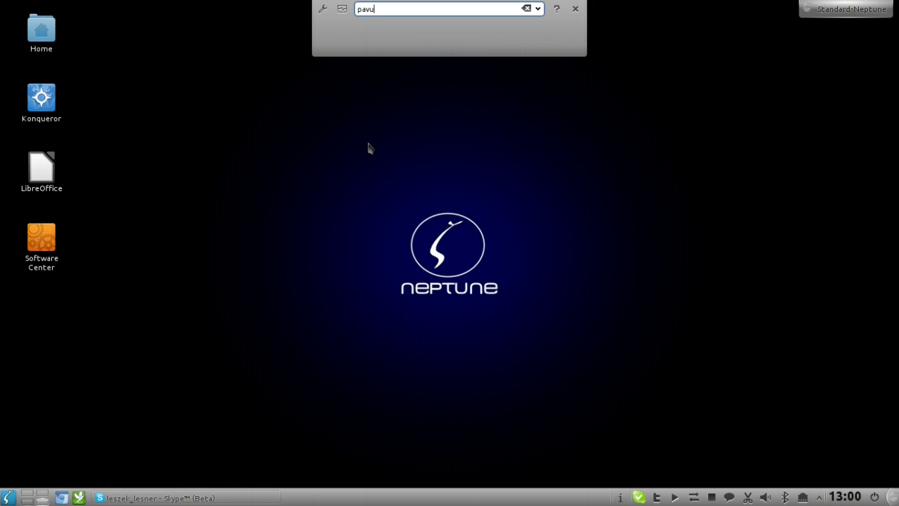
key(Return)
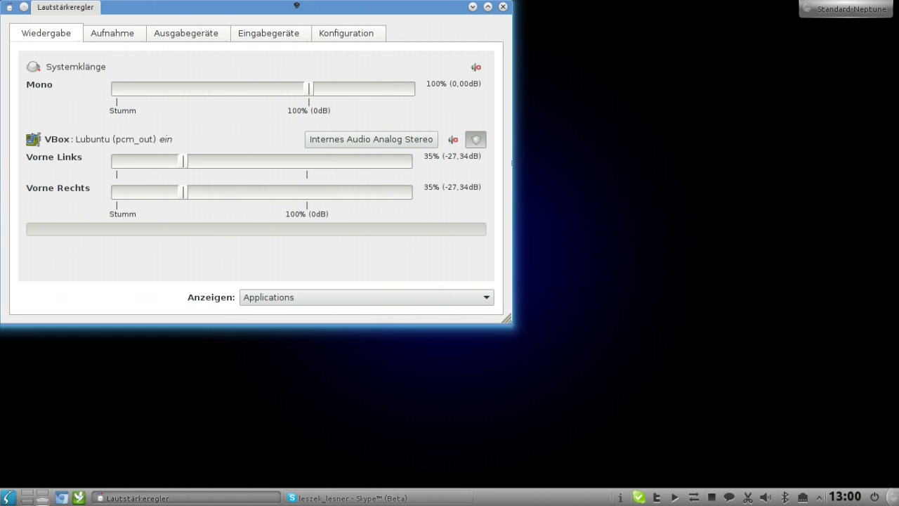
drag(299, 12, 458, 114)
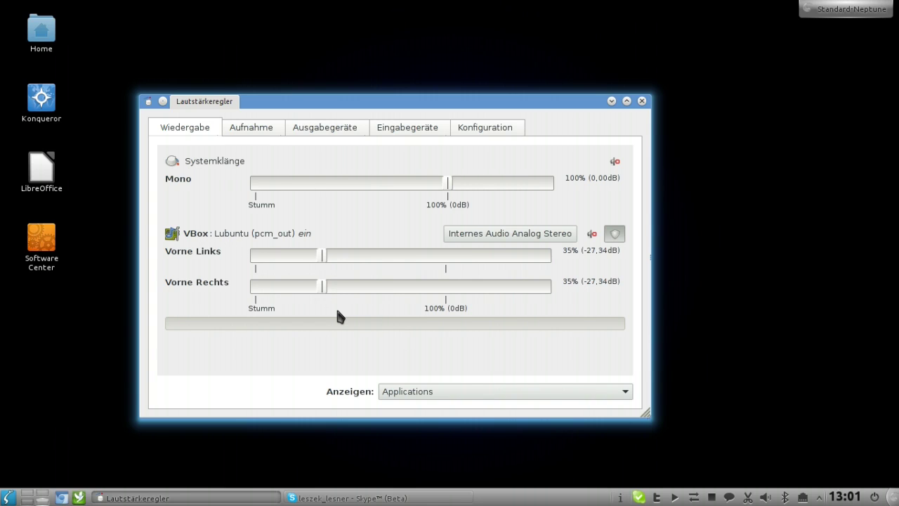
Step: Set the recording source of ALSA plug-in [ffmpeg] to Audio Adapter Analog Mono in the volume control
click(270, 131)
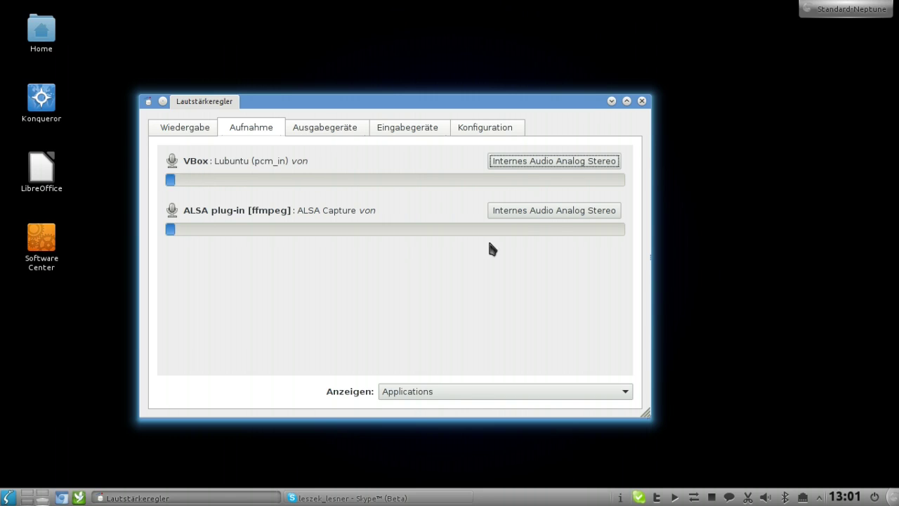
click(565, 215)
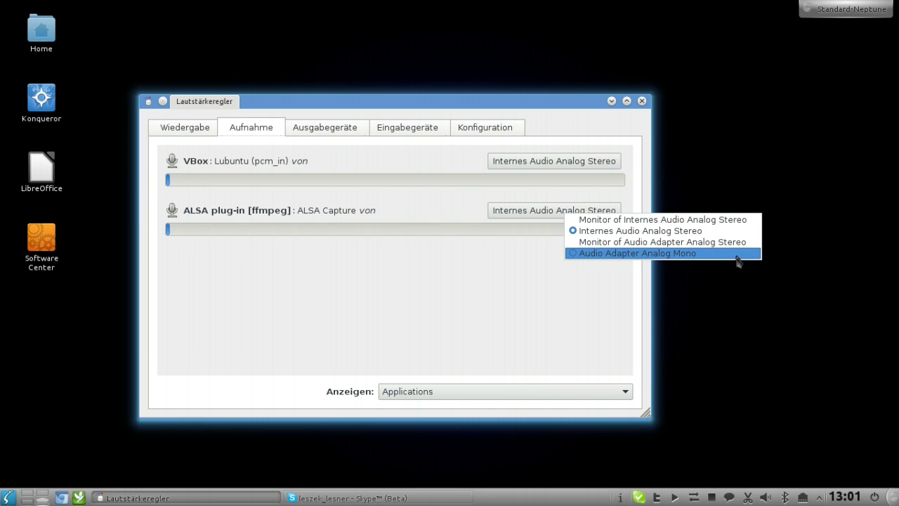
click(607, 254)
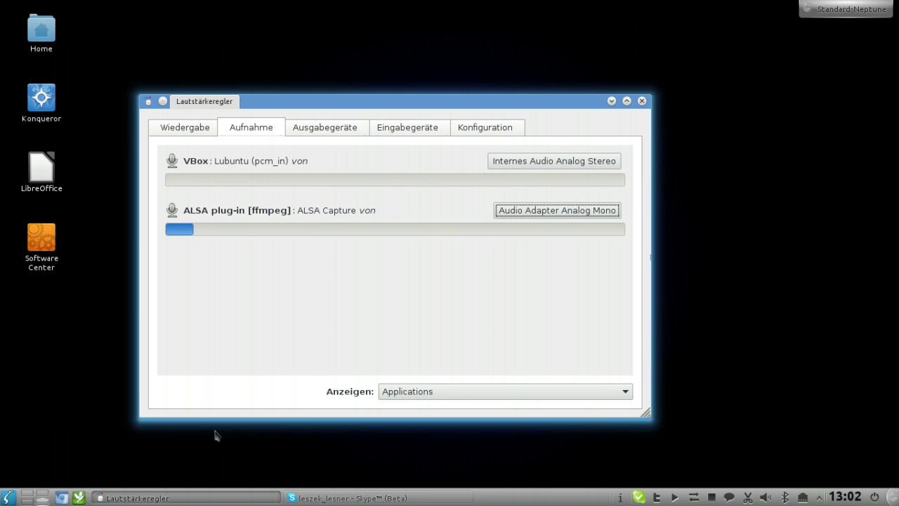
Step: Switch to Skype and place a Skype Test Call to check its recording source, ending with the call window closed
click(350, 498)
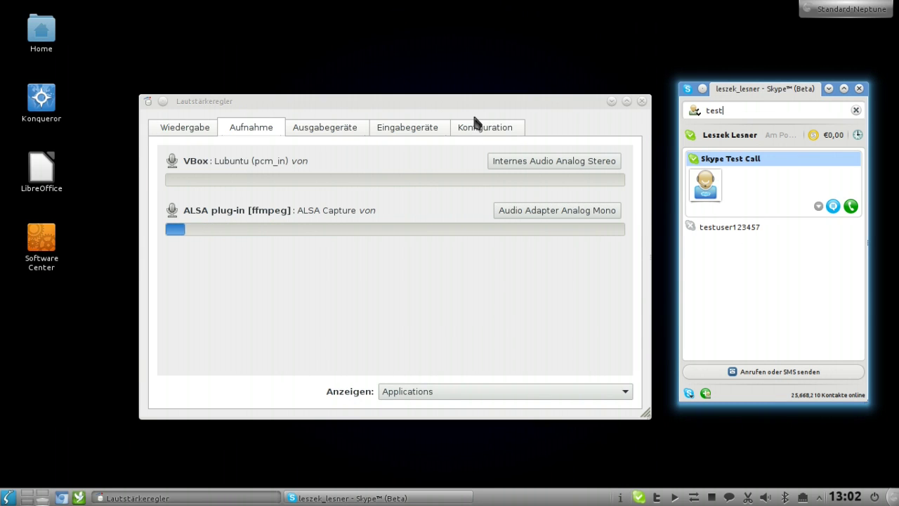
drag(448, 126, 435, 130)
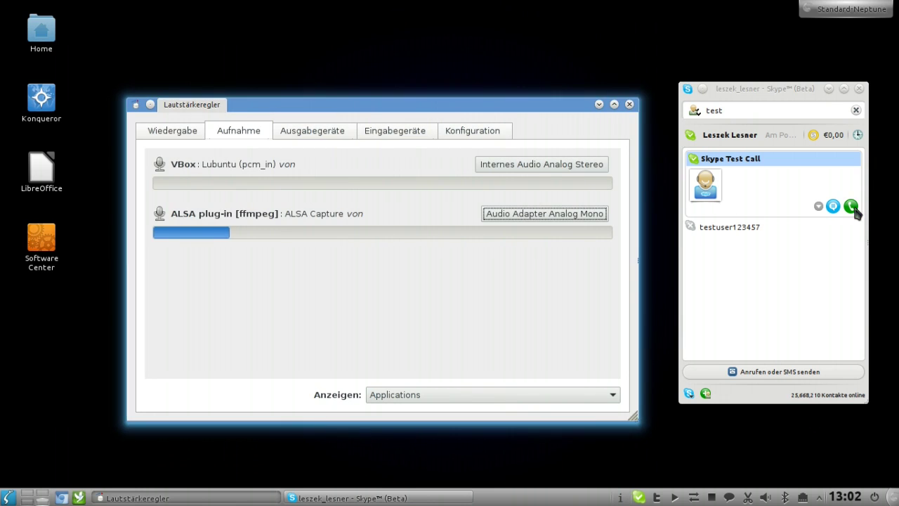
click(850, 205)
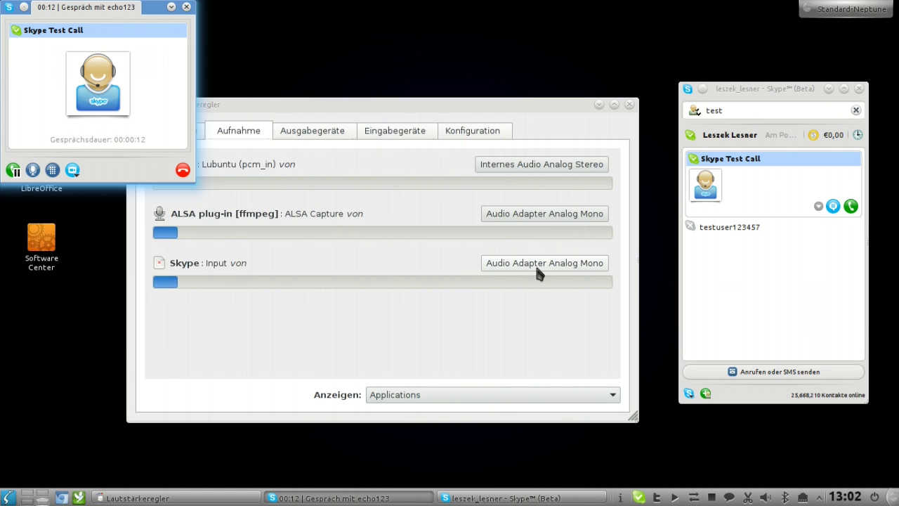
click(183, 170)
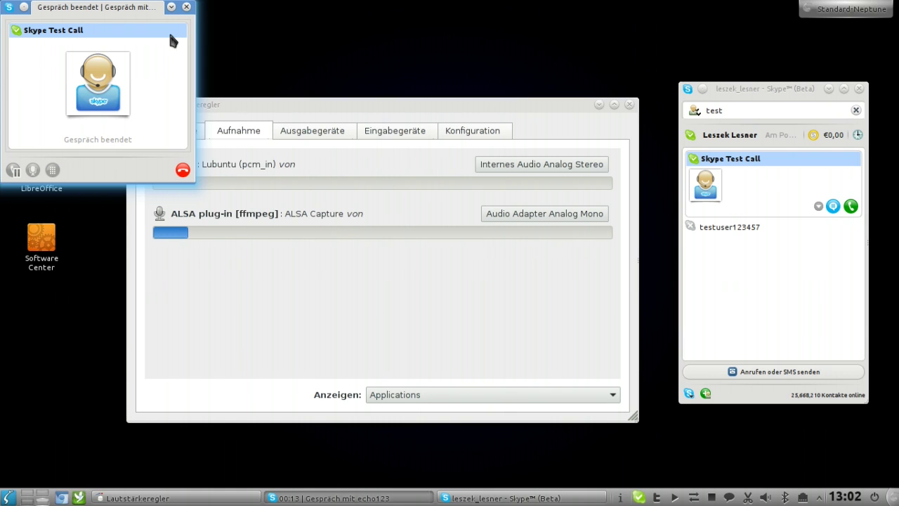
click(187, 7)
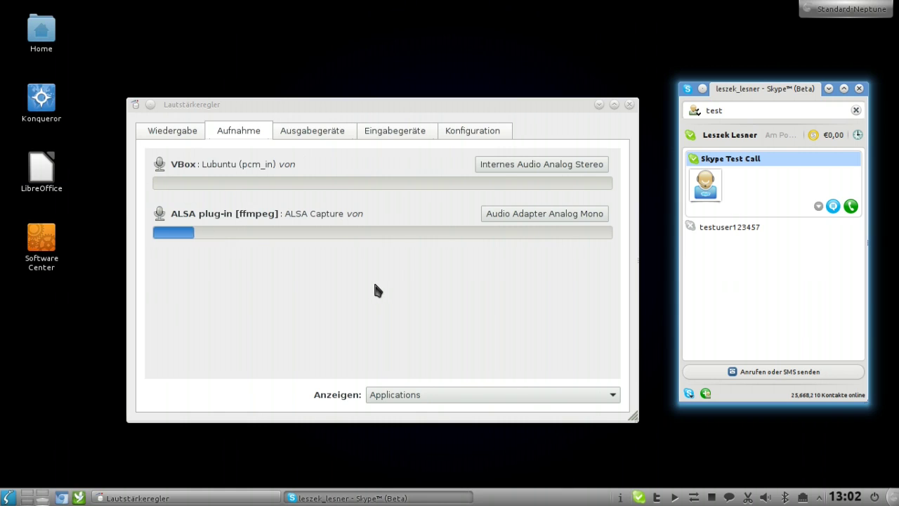
Step: Run parecord -r --format=float32le --file-format ich.wav in the drop-down terminal and hide the terminal
key(F12)
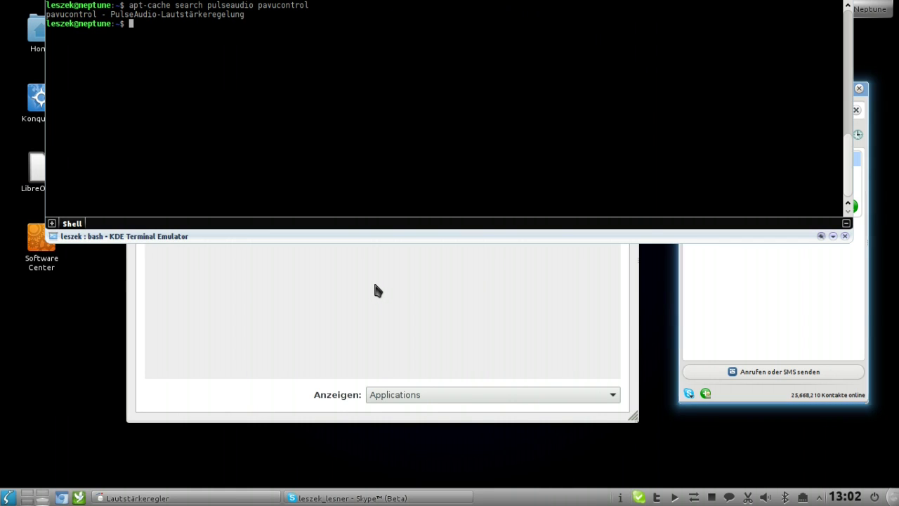
text(a)
text(parecor)
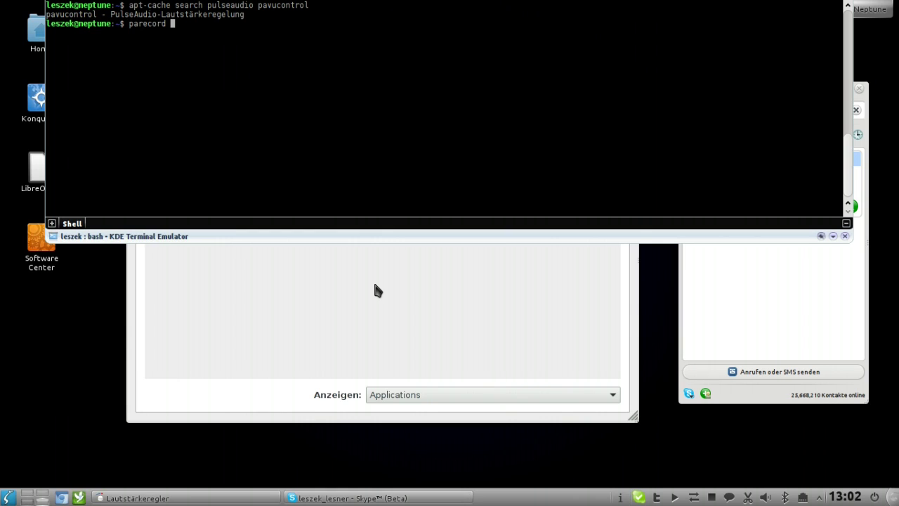
text(d)
key(Up)
key(Right)
key(Right)
key(Right)
key(Right)
key(Right)
key(Right)
key(Right)
key(Right)
key(Right)
key(Right)
key(Right)
key(Right)
key(Right)
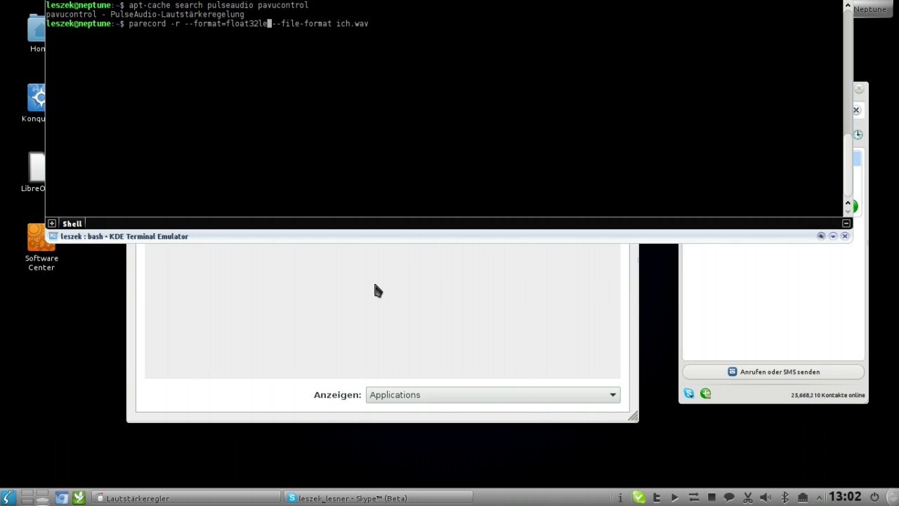
key(Right)
key(Right)
key(Right)
key(Right)
key(Right)
key(Right)
key(Right)
key(Right)
key(Right)
key(Right)
key(Right)
key(Right)
key(Right)
key(Right)
key(Right)
key(Right)
key(Right)
key(Return)
key(F12)
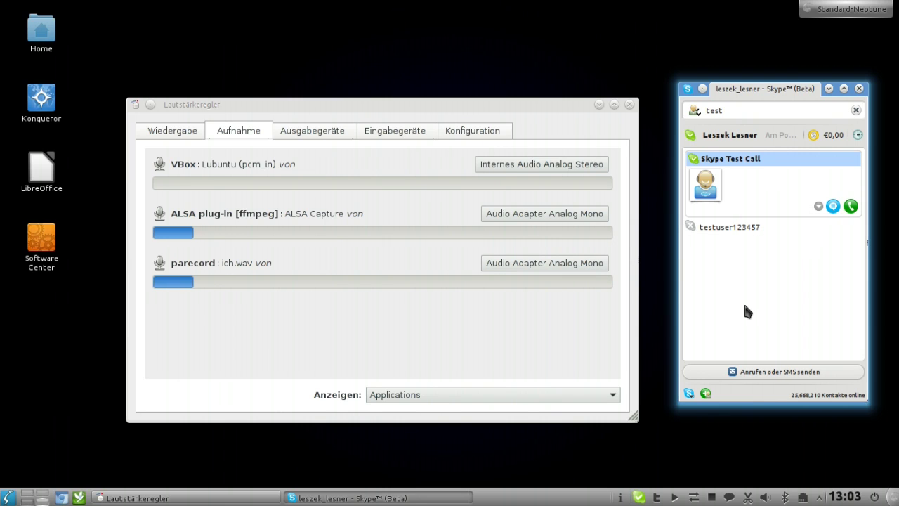
Step: Place another Skype Test Call while parecord is recording, check the source entries in the volume control, and hang up
click(851, 205)
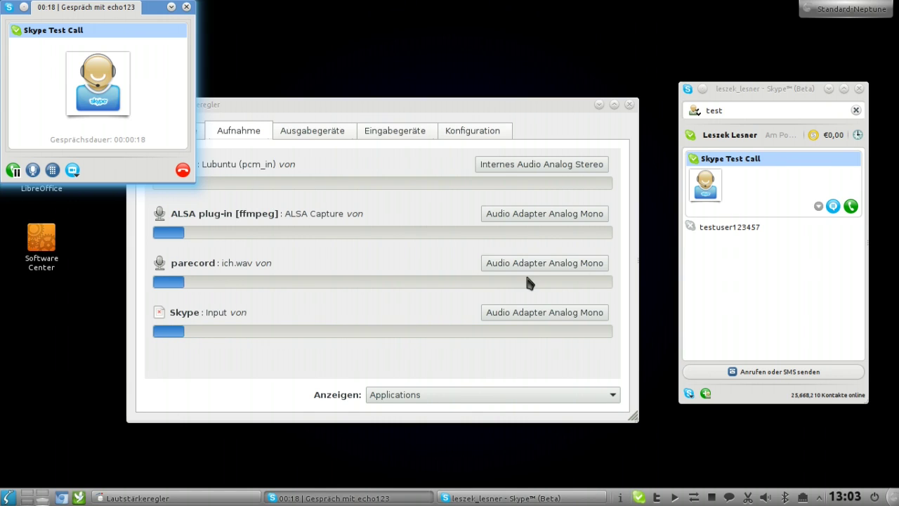
click(483, 262)
click(439, 259)
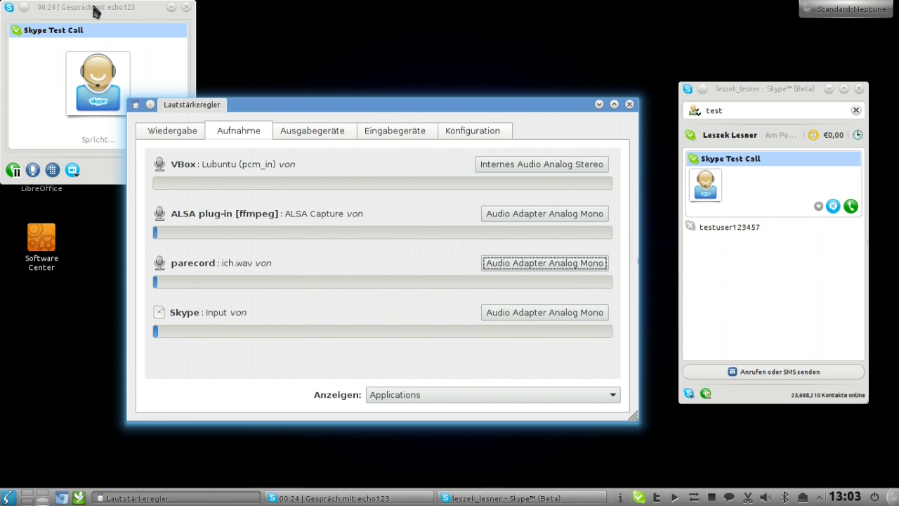
click(181, 169)
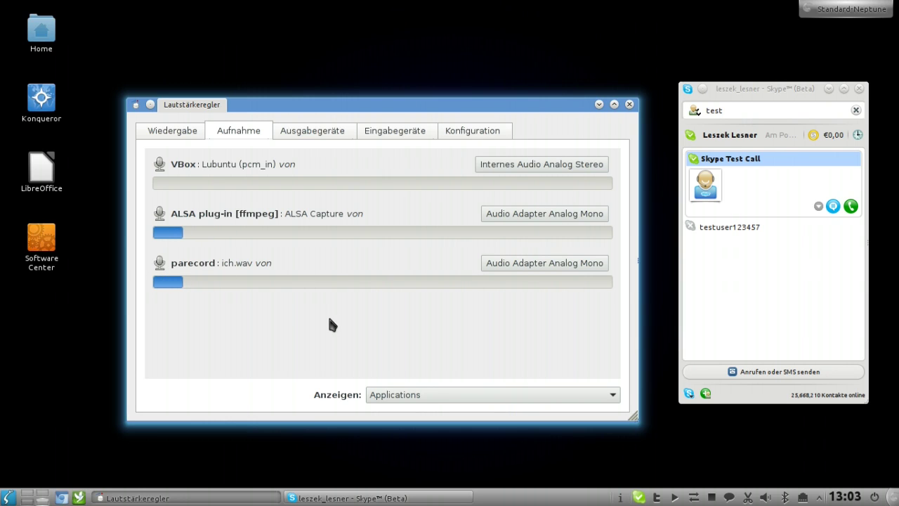
Step: Launch Audacity and keep its window maximized
key(alt+F2)
text(audacity)
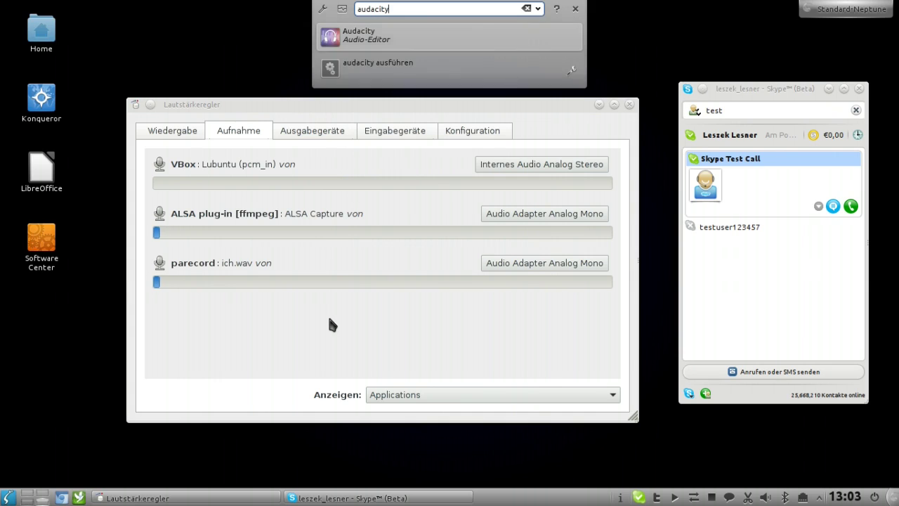
key(Return)
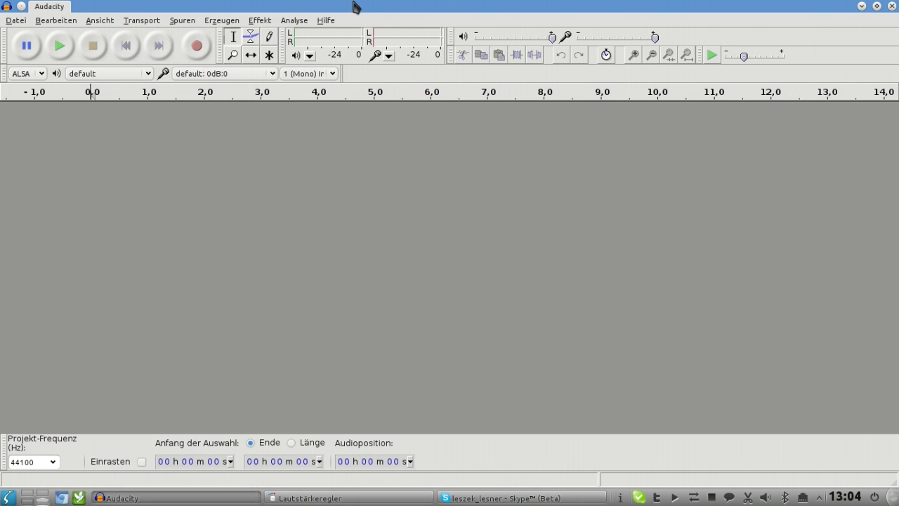
drag(356, 7, 383, 64)
double_click(383, 67)
Step: Set Audacity's recording device to pulse: 20dB:0 with 2 (Stereo) channels in the device preferences, keeping ALSA as the sound architecture
click(56, 21)
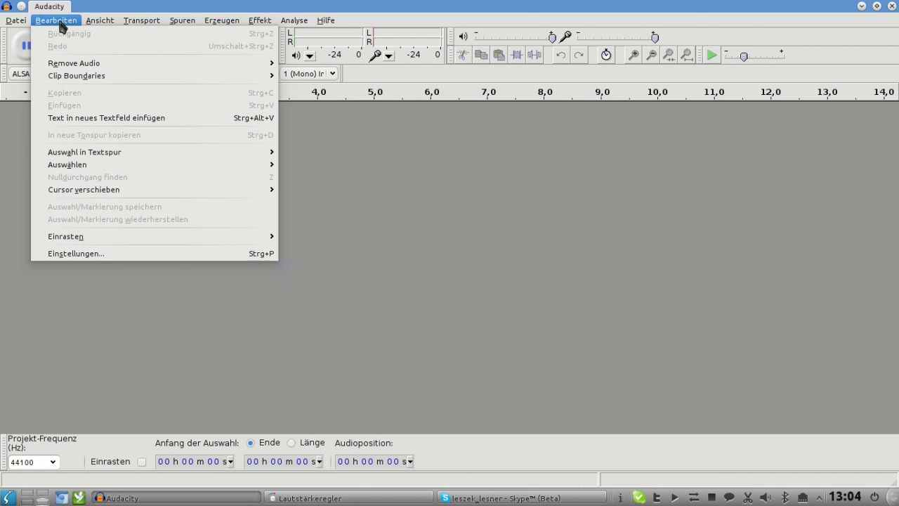
click(113, 255)
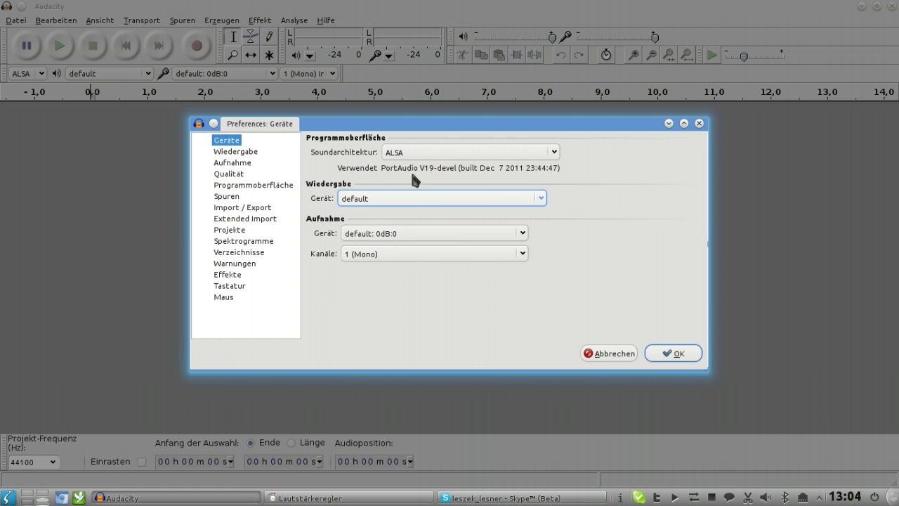
click(549, 152)
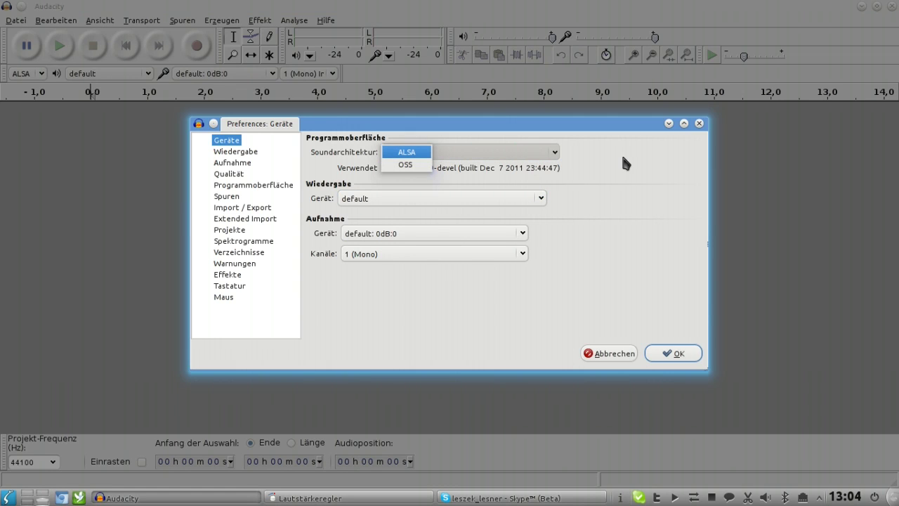
click(587, 185)
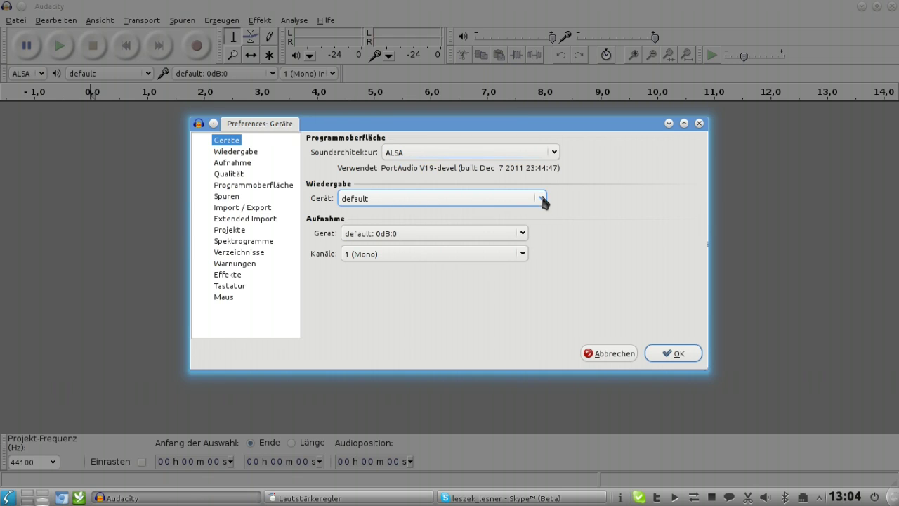
click(523, 233)
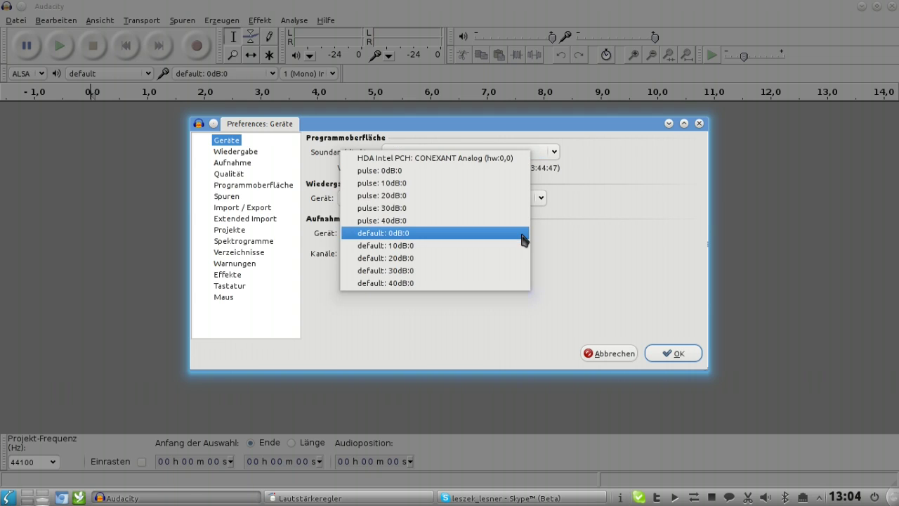
click(404, 196)
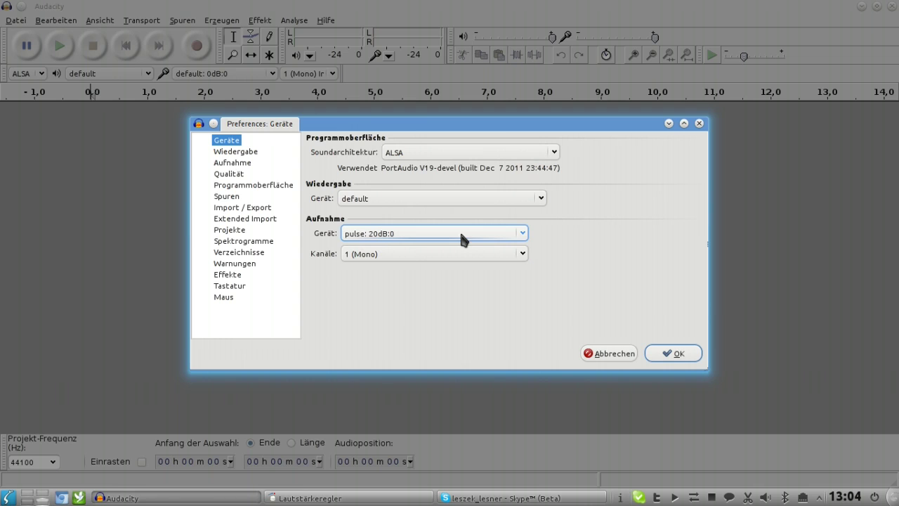
click(471, 255)
click(387, 278)
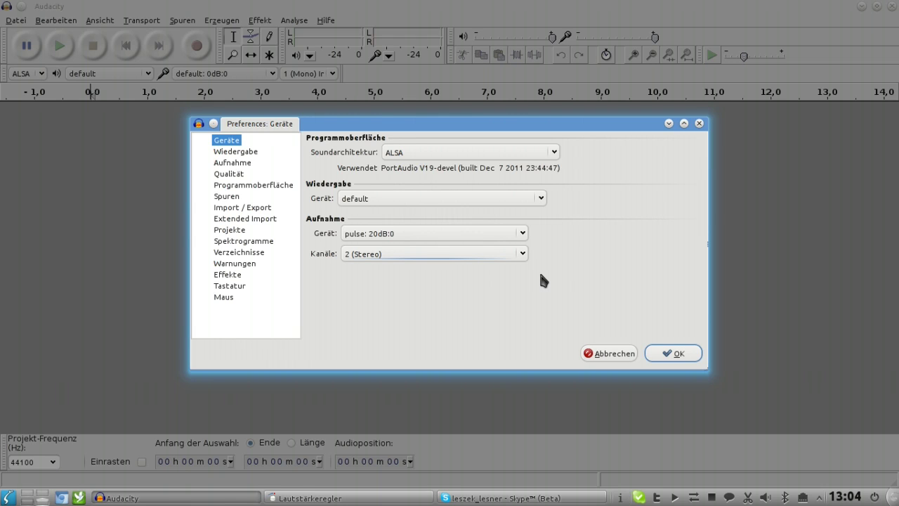
click(672, 353)
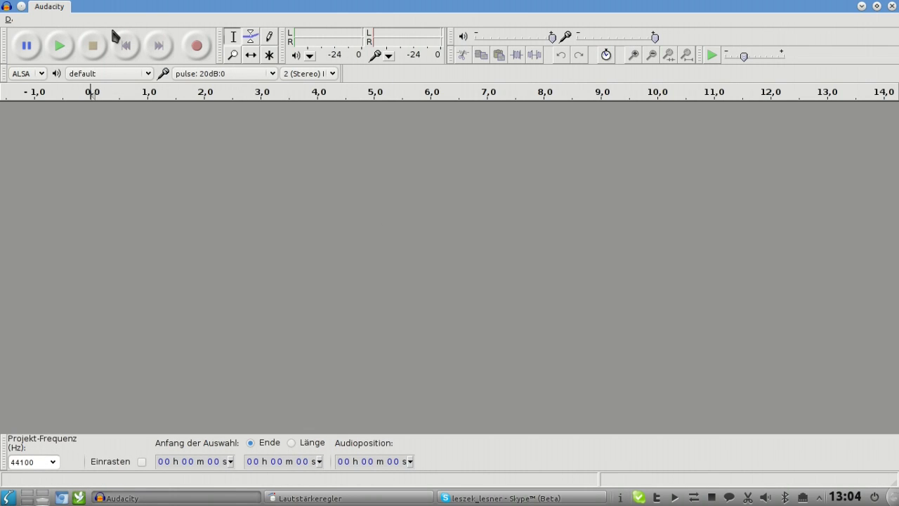
Step: Restore Audacity to a smaller window so the volume control is visible, and start a recording
drag(391, 14, 677, 182)
click(645, 226)
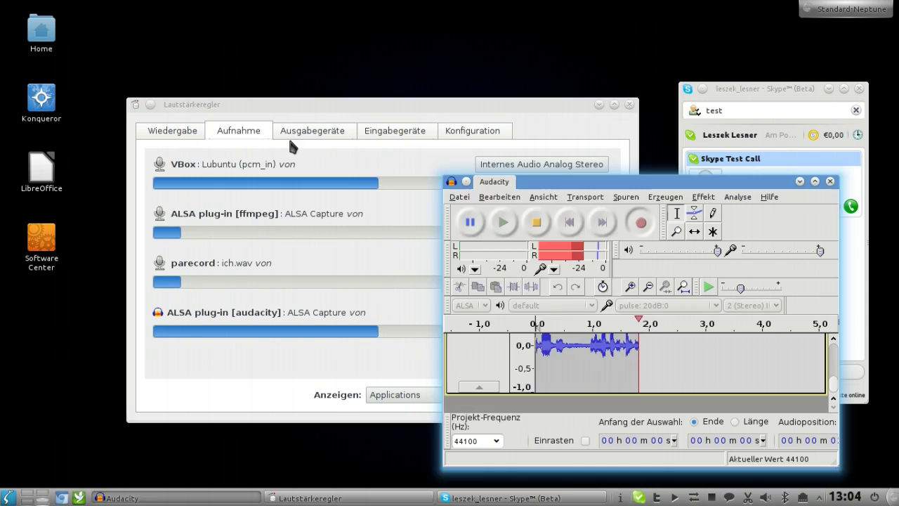
Step: Bring the volume control to the front and set the recording source of ALSA plug-in [audacity] to Audio Adapter Analog Mono
click(321, 104)
drag(320, 105, 288, 92)
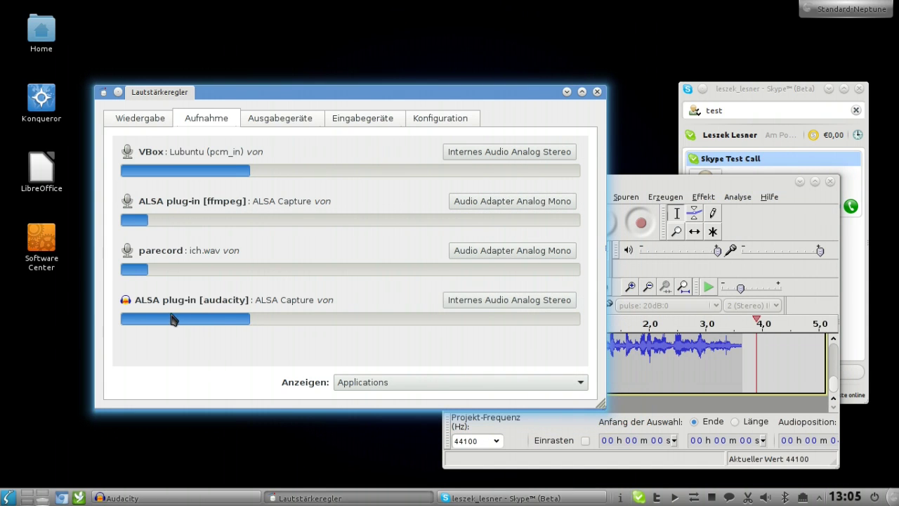
click(473, 304)
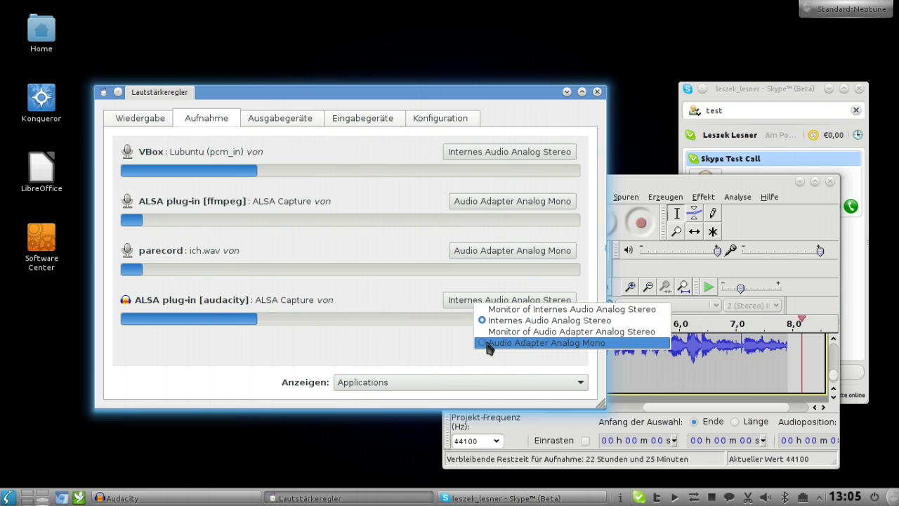
click(486, 342)
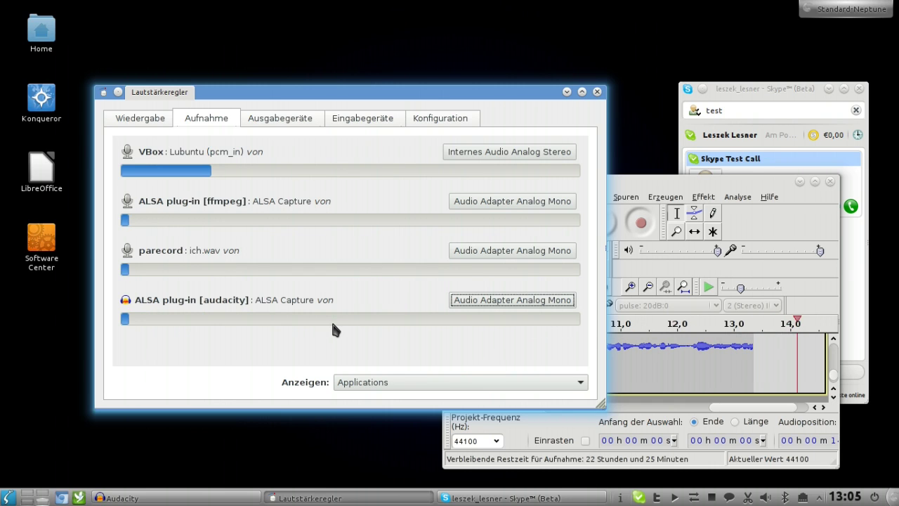
Step: Maximize Audacity and examine the waveform of the running stereo recording, comparing it with the level meters in the volume control
click(669, 180)
click(814, 179)
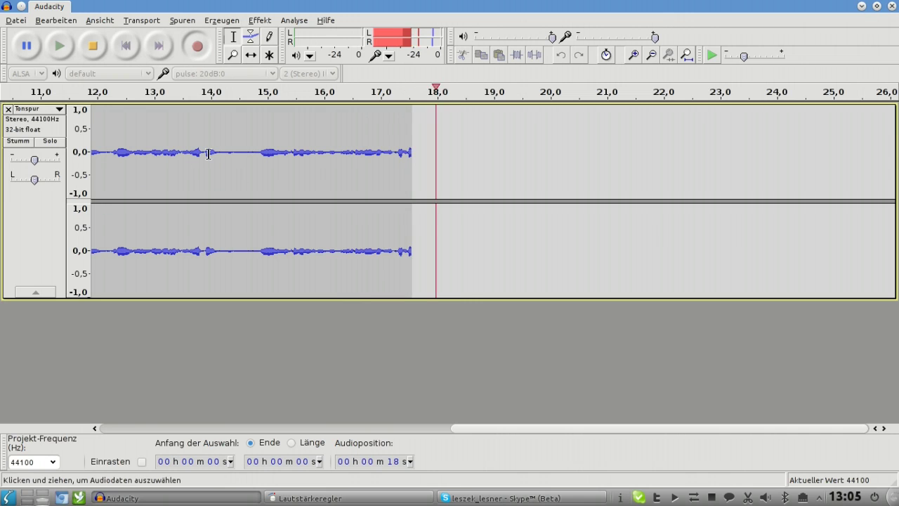
drag(502, 428, 486, 429)
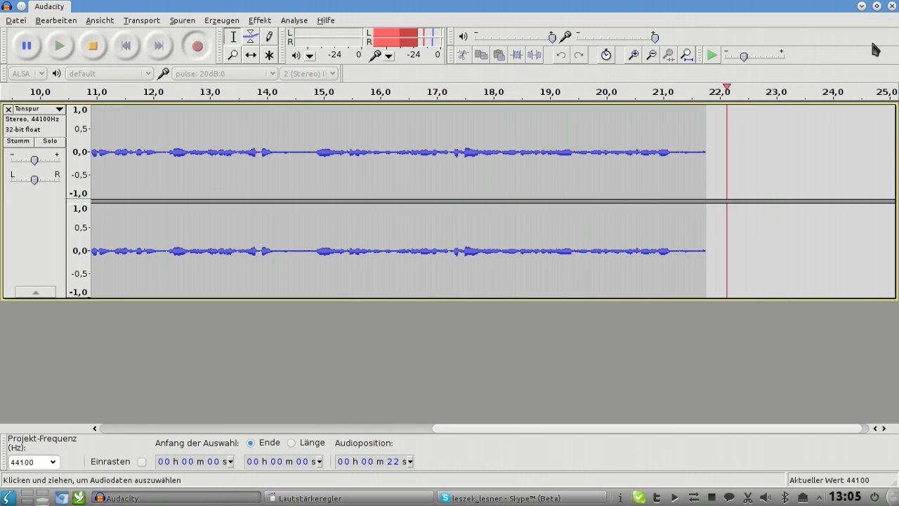
click(861, 6)
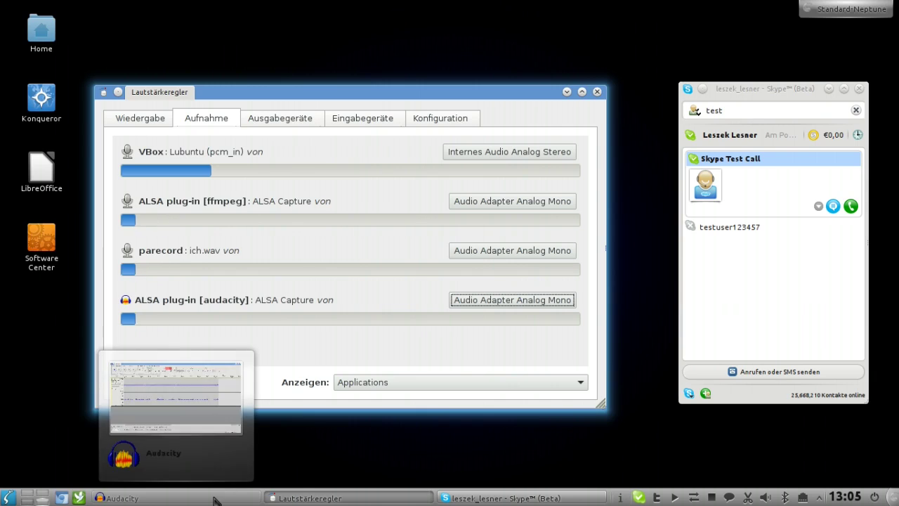
click(119, 498)
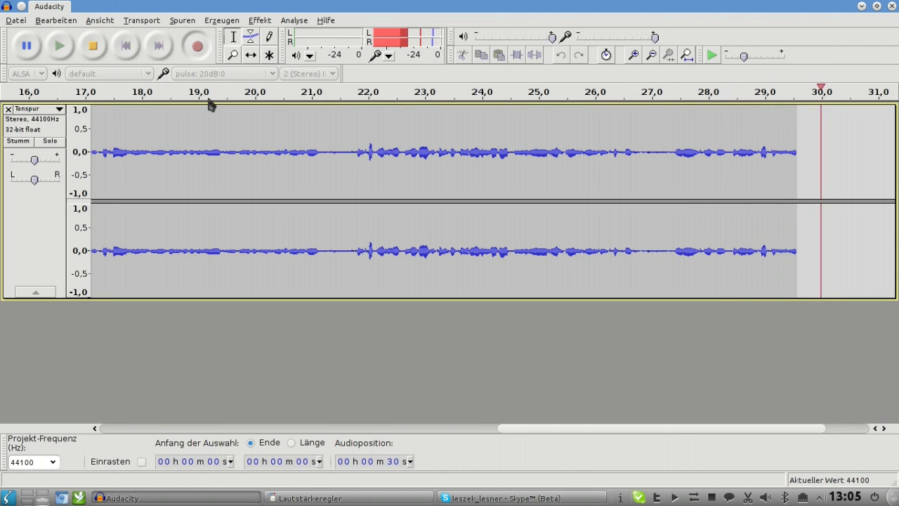
Step: Stop the Audacity recording and close the program without saving the changes
key(space)
click(892, 7)
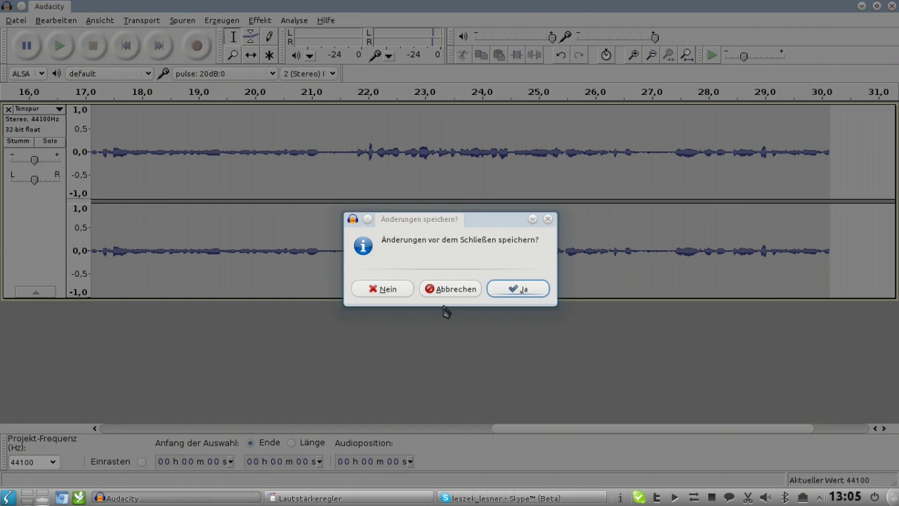
click(386, 288)
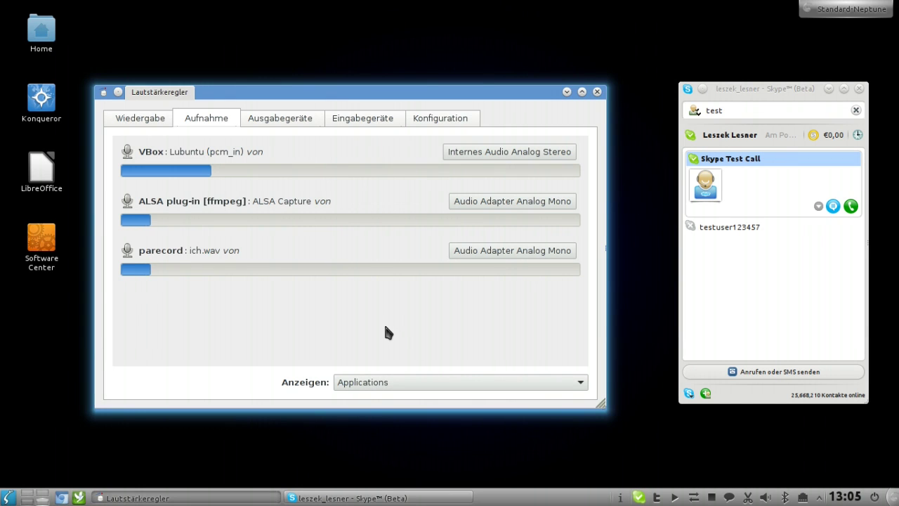